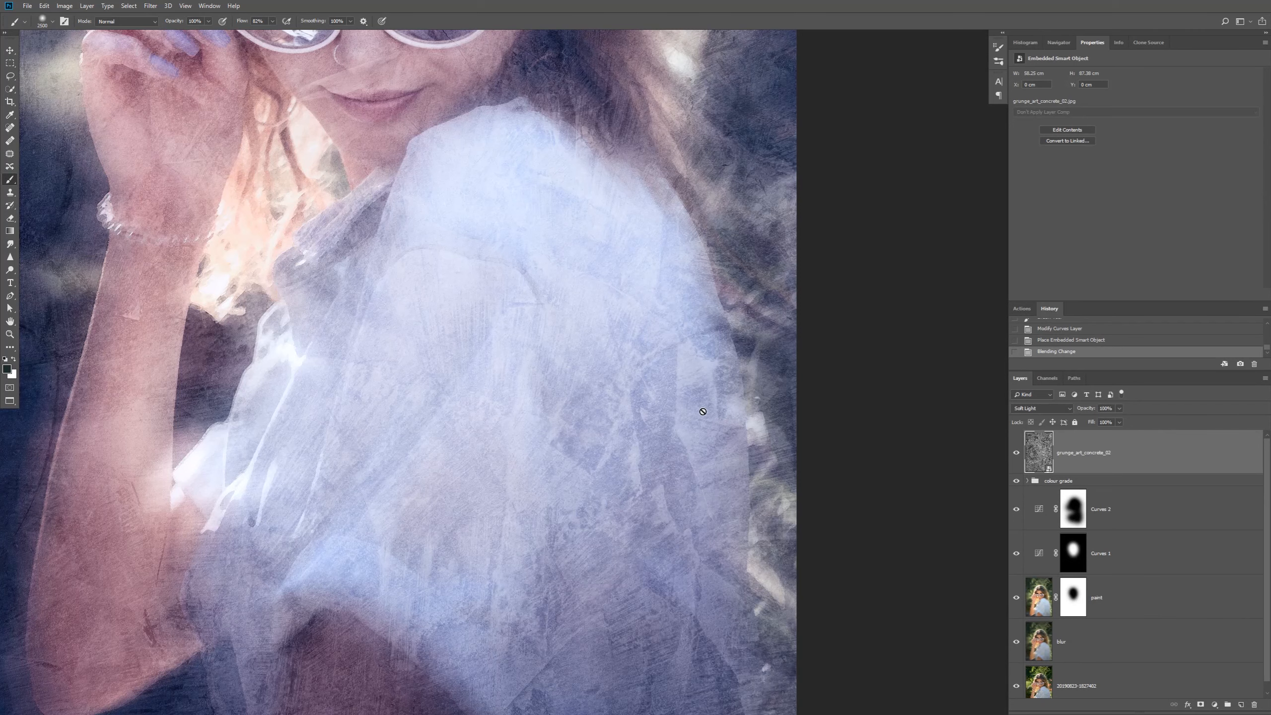
Compare the portrait with and without the grunge_art_concrete_02 texture, and add a layer mask to that layer
{"action": "left_click_drag", "start_coordinate": [396, 290], "coordinate": [625, 290]}
{"action": "scroll", "coordinate": [625, 289], "scroll_direction": "down", "scroll_amount": 2}
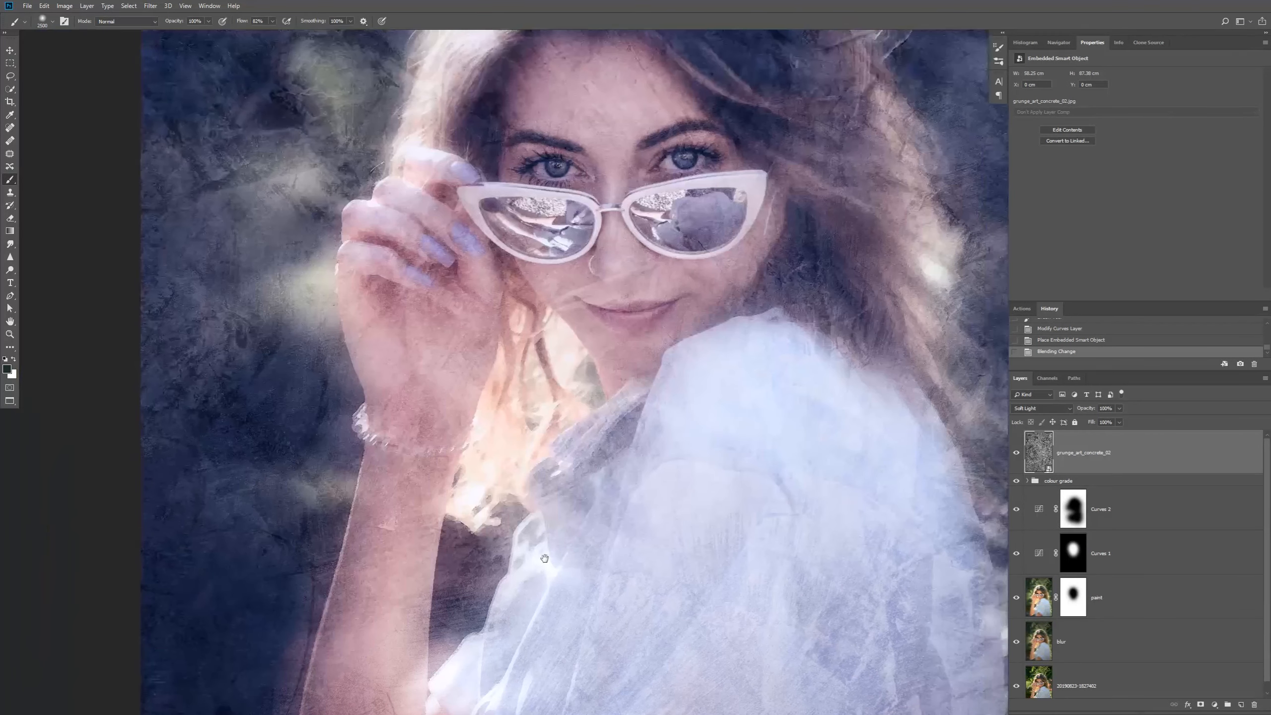
{"action": "scroll", "coordinate": [637, 408], "scroll_direction": "down", "scroll_amount": 3}
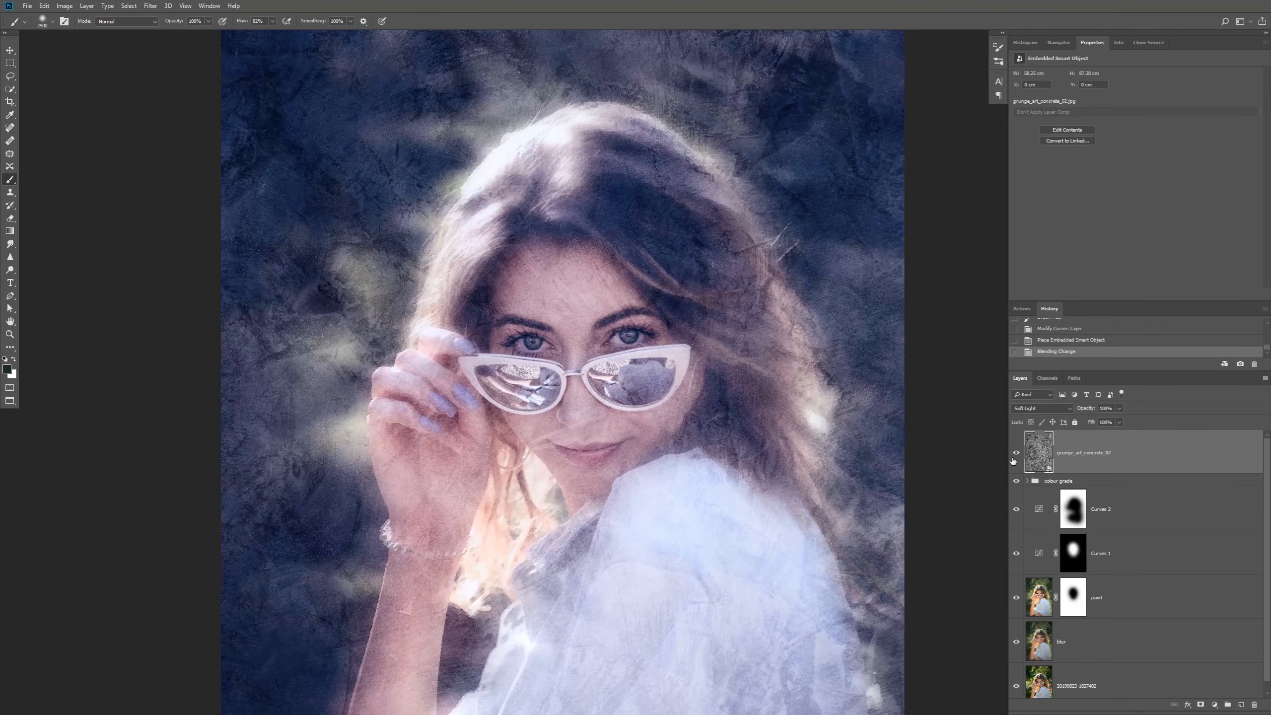
{"action": "left_click", "coordinate": [1016, 453]}
{"action": "left_click", "coordinate": [1016, 453]}
{"action": "left_click", "coordinate": [1201, 705]}
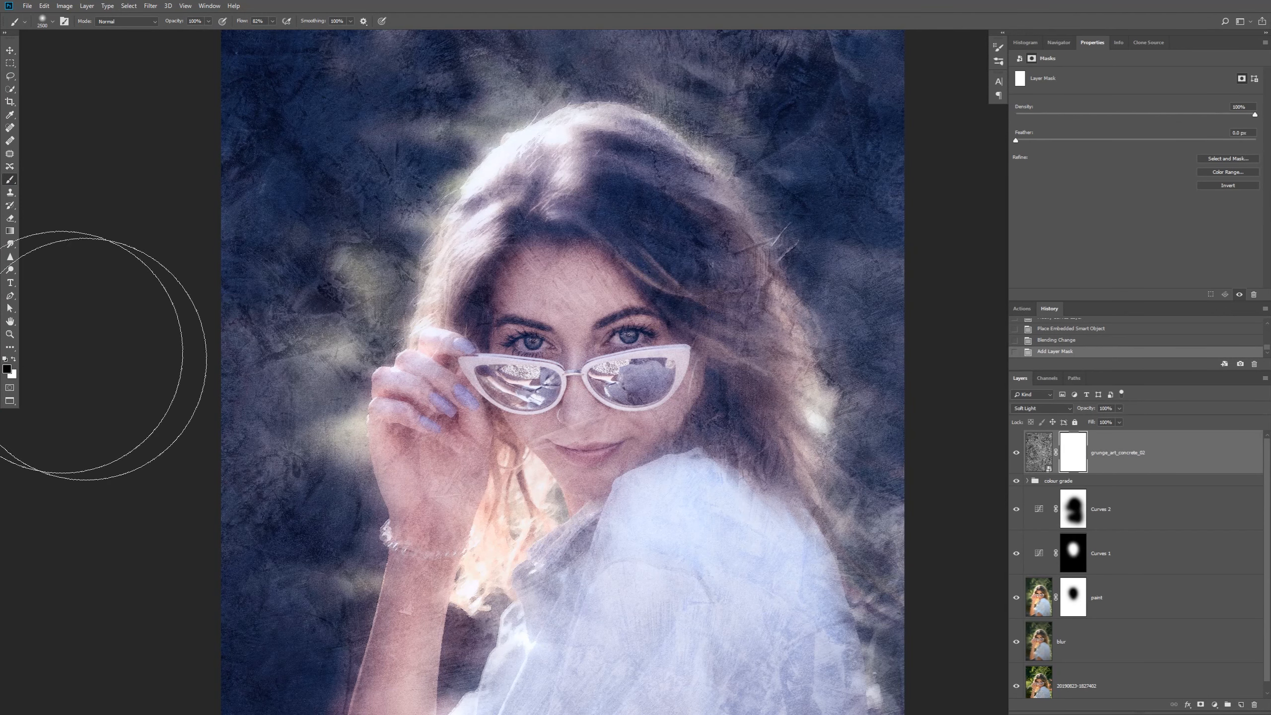
Paint black on the texture's mask over the face with a shrinking soft brush, finishing around its edges at 50% brush opacity
{"action": "left_click", "coordinate": [570, 341]}
{"action": "key", "text": "bracketleft"}
{"action": "key", "text": "bracketleft"}
{"action": "key", "text": "bracketleft"}
{"action": "key", "text": "bracketleft"}
{"action": "key", "text": "bracketleft"}
{"action": "key", "text": "bracketleft"}
{"action": "key", "text": "bracketleft"}
{"action": "key", "text": "bracketleft"}
{"action": "left_click", "coordinate": [583, 411]}
{"action": "key", "text": "bracketleft"}
{"action": "key", "text": "bracketleft"}
{"action": "key", "text": "5"}
{"action": "mouse_move", "coordinate": [679, 328]}
{"action": "left_mouse_down"}
{"action": "mouse_move", "coordinate": [642, 419]}
{"action": "mouse_move", "coordinate": [642, 457]}
{"action": "mouse_move", "coordinate": [624, 355]}
{"action": "mouse_move", "coordinate": [537, 368]}
{"action": "mouse_move", "coordinate": [579, 408]}
{"action": "mouse_move", "coordinate": [500, 387]}
{"action": "mouse_move", "coordinate": [468, 400]}
{"action": "mouse_move", "coordinate": [509, 474]}
{"action": "left_mouse_up"}
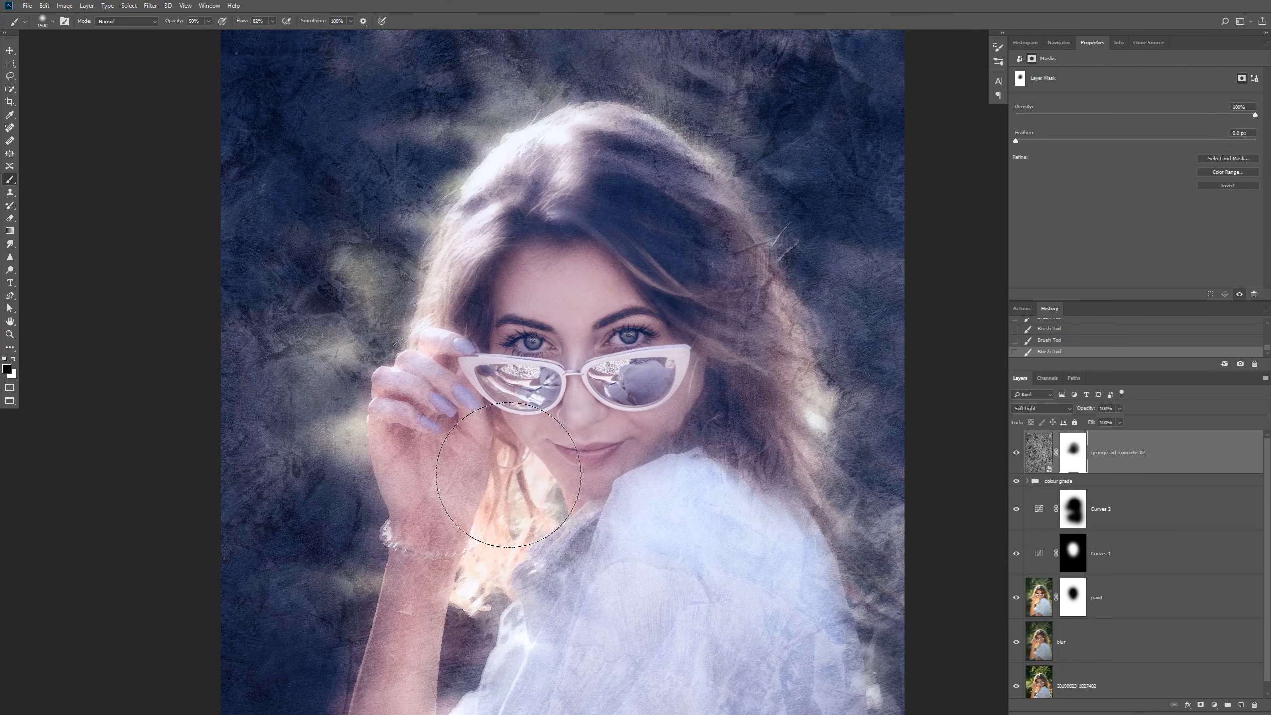
Mask the texture off the raised hand, wrist and forearm with a smaller black brush at 50% opacity
{"action": "key", "text": "bracketleft"}
{"action": "key", "text": "bracketleft"}
{"action": "key", "text": "bracketleft"}
{"action": "key", "text": "bracketleft"}
{"action": "key", "text": "bracketleft"}
{"action": "key", "text": "bracketleft"}
{"action": "mouse_move", "coordinate": [440, 384]}
{"action": "left_mouse_down"}
{"action": "mouse_move", "coordinate": [410, 493]}
{"action": "mouse_move", "coordinate": [427, 476]}
{"action": "mouse_move", "coordinate": [397, 638]}
{"action": "left_mouse_up"}
{"action": "key", "text": "space"}
{"action": "left_click_drag", "start_coordinate": [556, 507], "coordinate": [584, 318]}
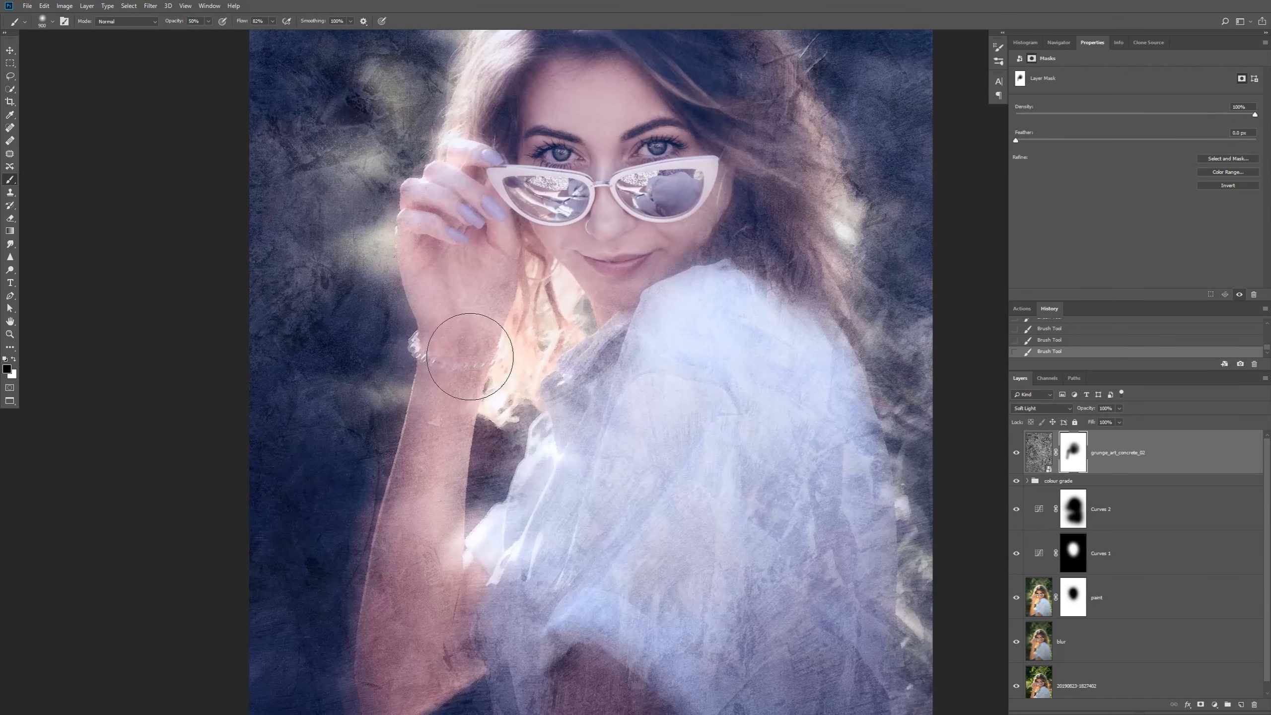
{"action": "key", "text": "bracketleft"}
{"action": "key", "text": "bracketleft"}
{"action": "key", "text": "bracketleft"}
{"action": "mouse_move", "coordinate": [450, 299]}
{"action": "left_mouse_down"}
{"action": "mouse_move", "coordinate": [450, 423]}
{"action": "mouse_move", "coordinate": [435, 425]}
{"action": "left_mouse_up"}
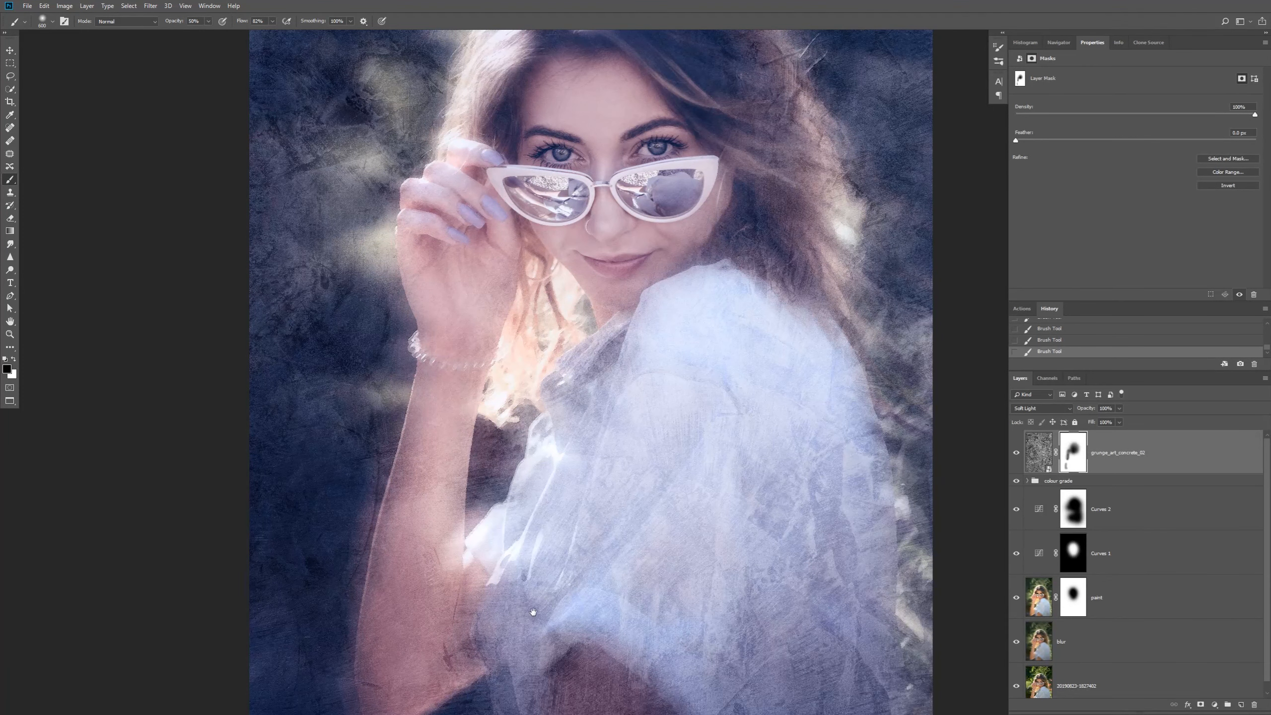
Mask the texture off the exposed skin below the shirt sleeve near the photo's lower edge at 50% brush opacity
{"action": "key", "text": "space"}
{"action": "left_click_drag", "start_coordinate": [532, 617], "coordinate": [604, 341]}
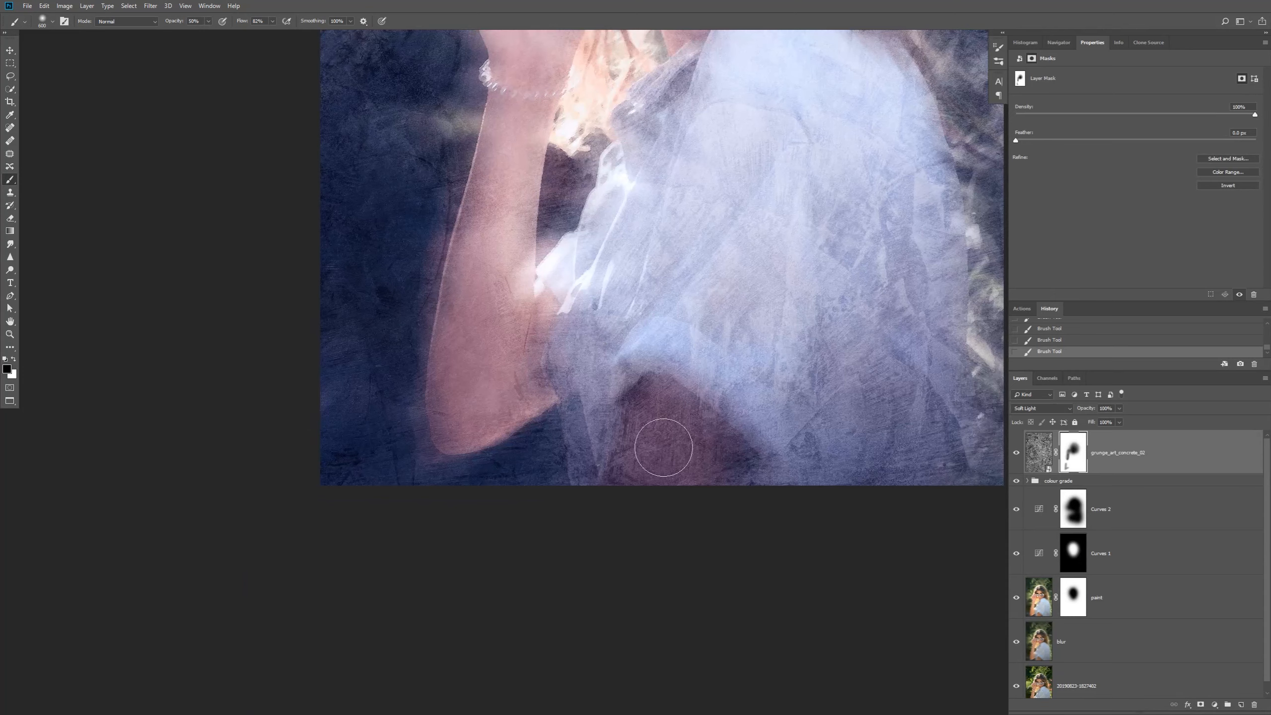
{"action": "mouse_move", "coordinate": [662, 406]}
{"action": "left_mouse_down"}
{"action": "mouse_move", "coordinate": [792, 536]}
{"action": "mouse_move", "coordinate": [783, 465]}
{"action": "mouse_move", "coordinate": [821, 423]}
{"action": "left_mouse_up"}
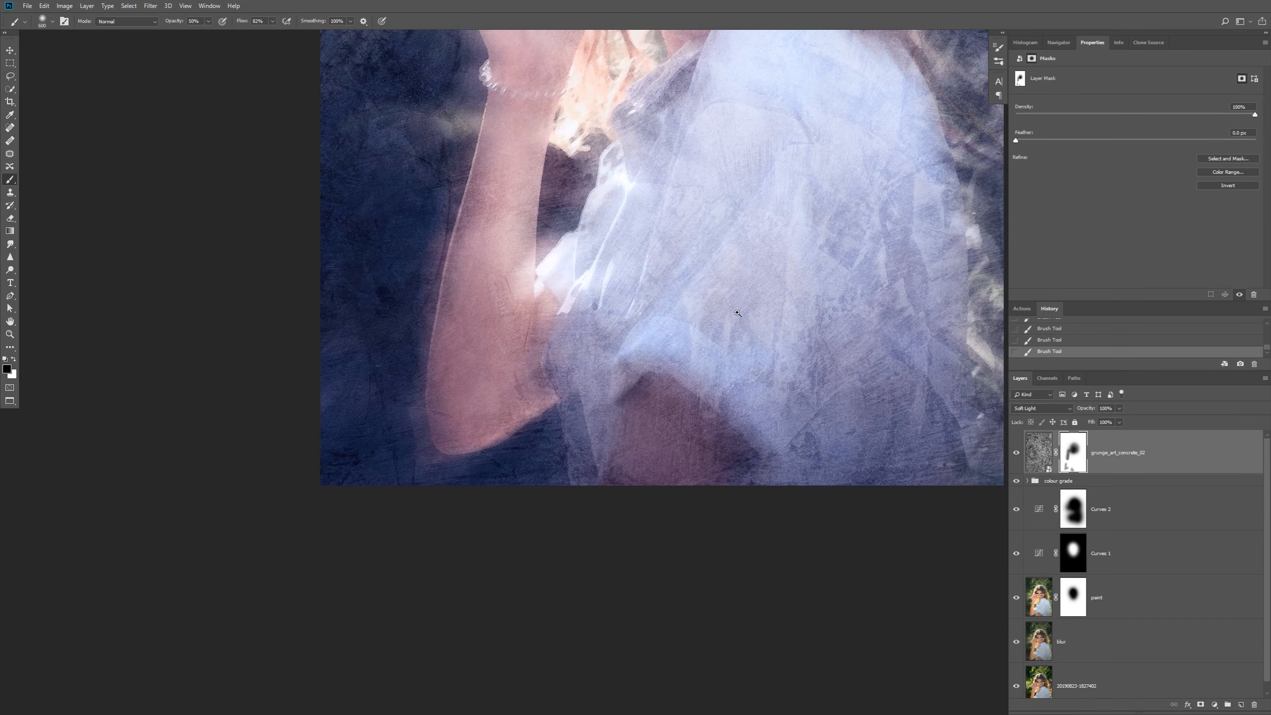
{"action": "key", "text": "space"}
{"action": "left_click_drag", "start_coordinate": [785, 318], "coordinate": [689, 474]}
{"action": "left_click_drag", "start_coordinate": [655, 245], "coordinate": [605, 417]}
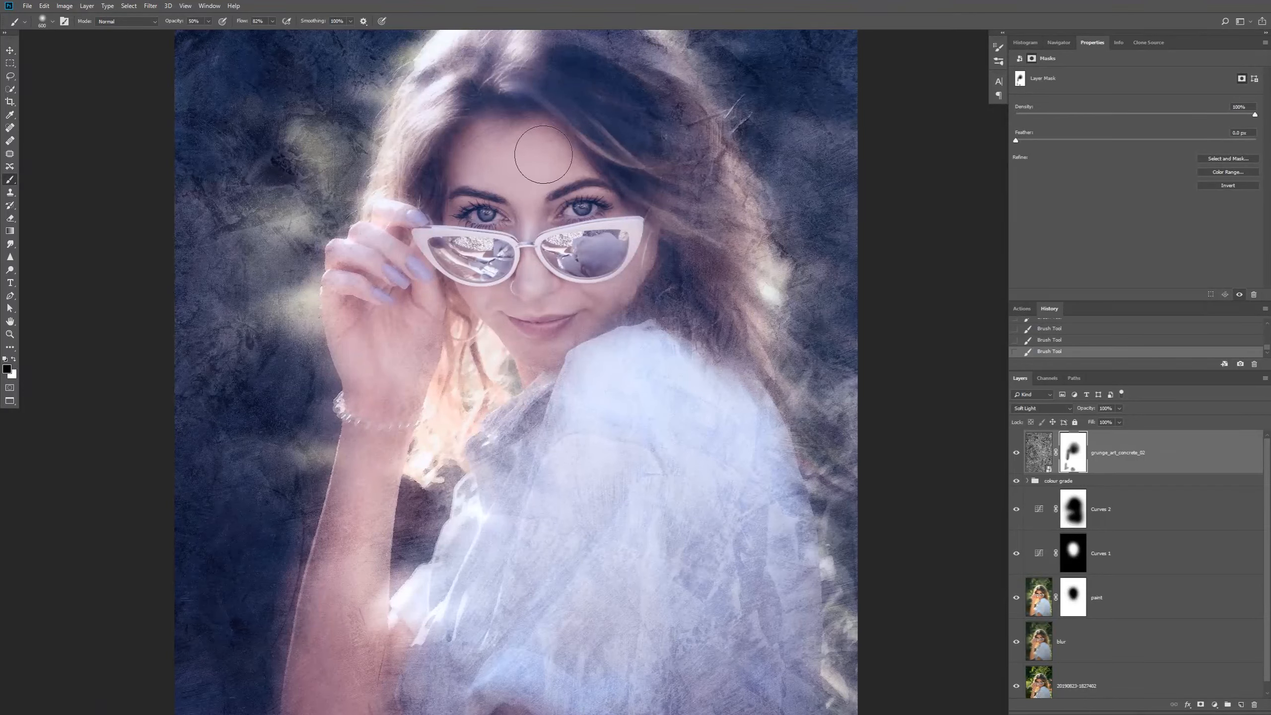
Touch up the texture mask around the jaw and shoulder with a smaller brush at 10% opacity
{"action": "key", "text": "1"}
{"action": "left_click", "coordinate": [605, 323], "text": "ctrl"}
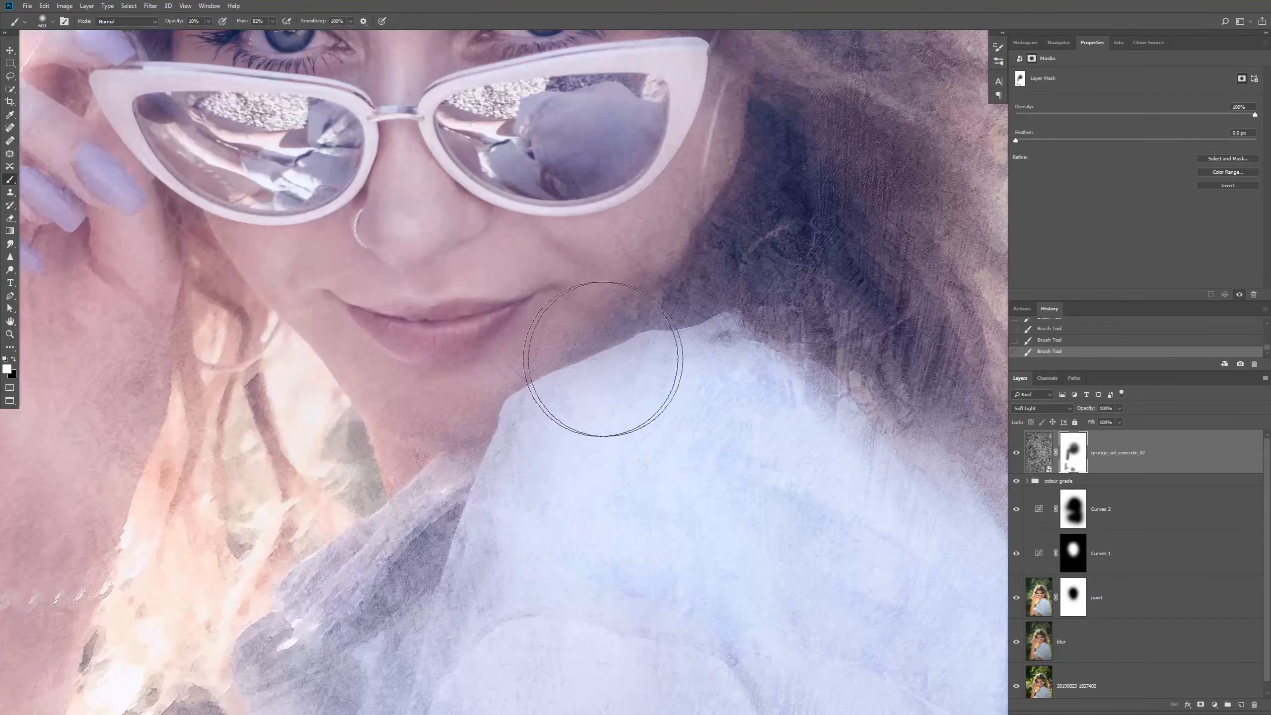
{"action": "key", "text": "bracketleft"}
{"action": "key", "text": "bracketleft"}
{"action": "key", "text": "bracketleft"}
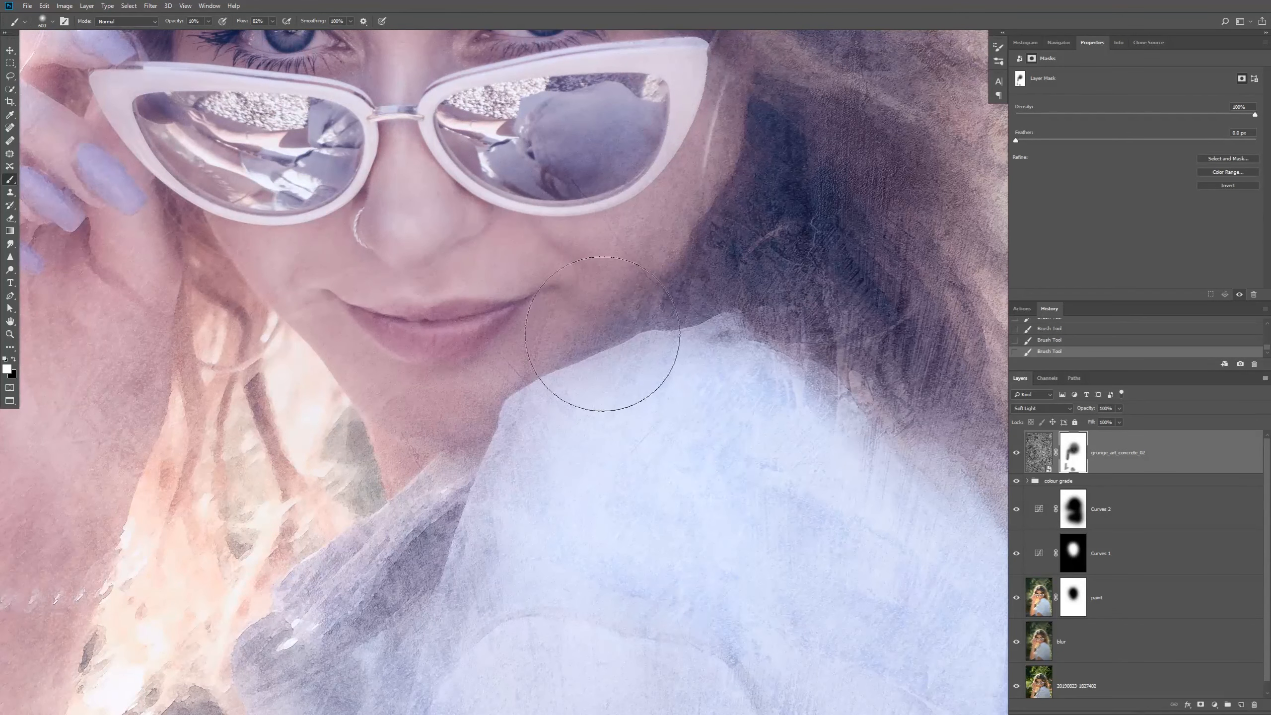
{"action": "key", "text": "x"}
{"action": "key", "text": "ctrl+minus"}
{"action": "left_click_drag", "start_coordinate": [635, 201], "coordinate": [726, 381]}
{"action": "left_click", "coordinate": [672, 188], "text": "alt"}
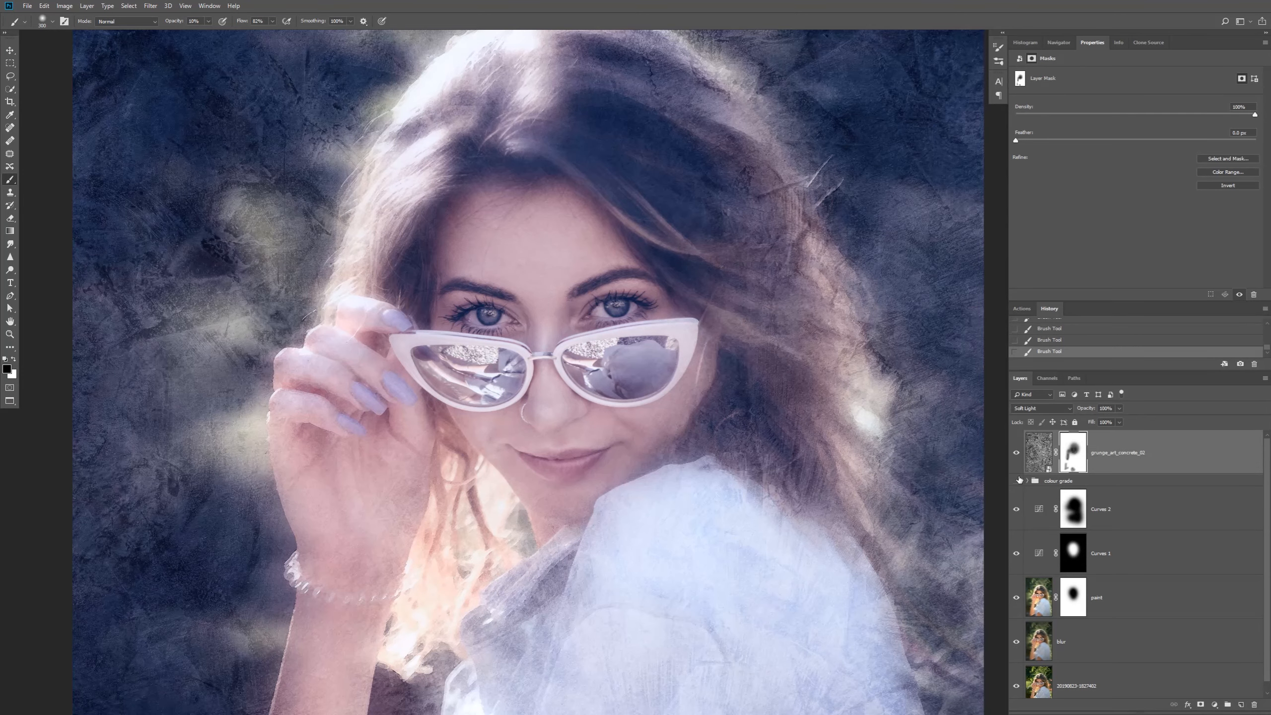
Hide the texture layer and colour grade group, and add a Curves adjustment layer above Curves 2
{"action": "left_click", "coordinate": [1016, 453]}
{"action": "left_click", "coordinate": [1145, 506]}
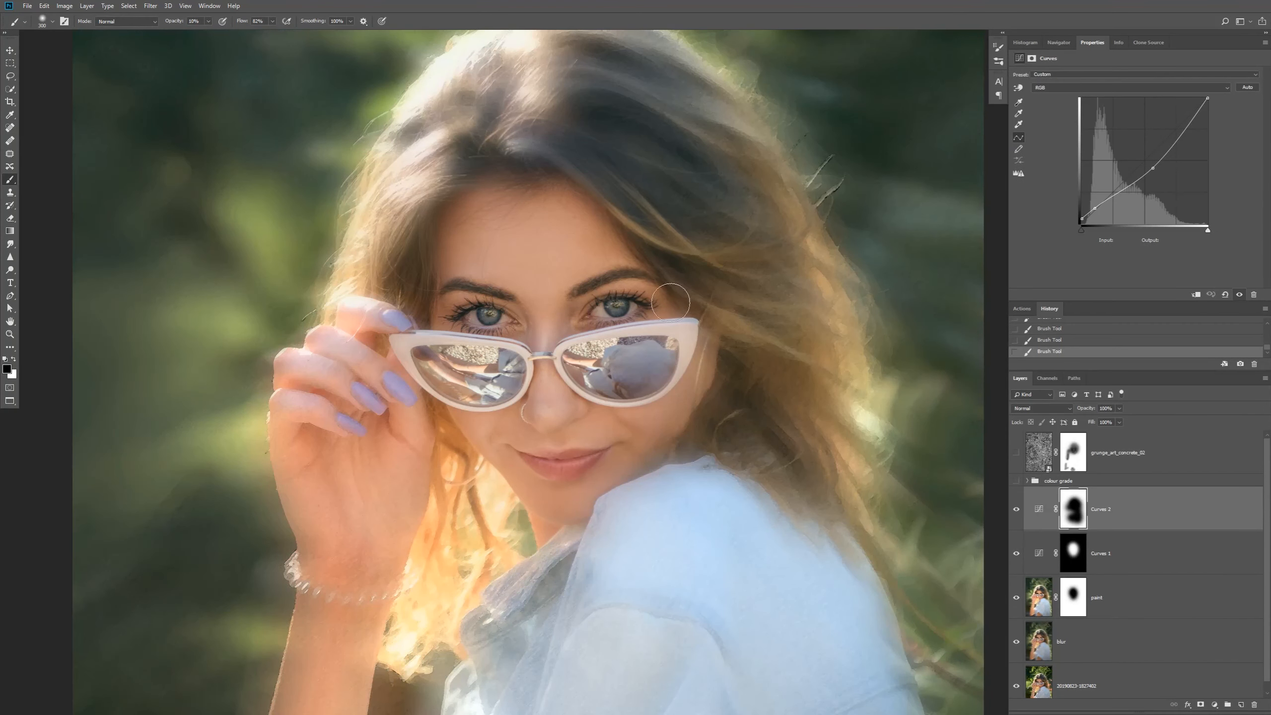
{"action": "left_click", "coordinate": [1214, 704]}
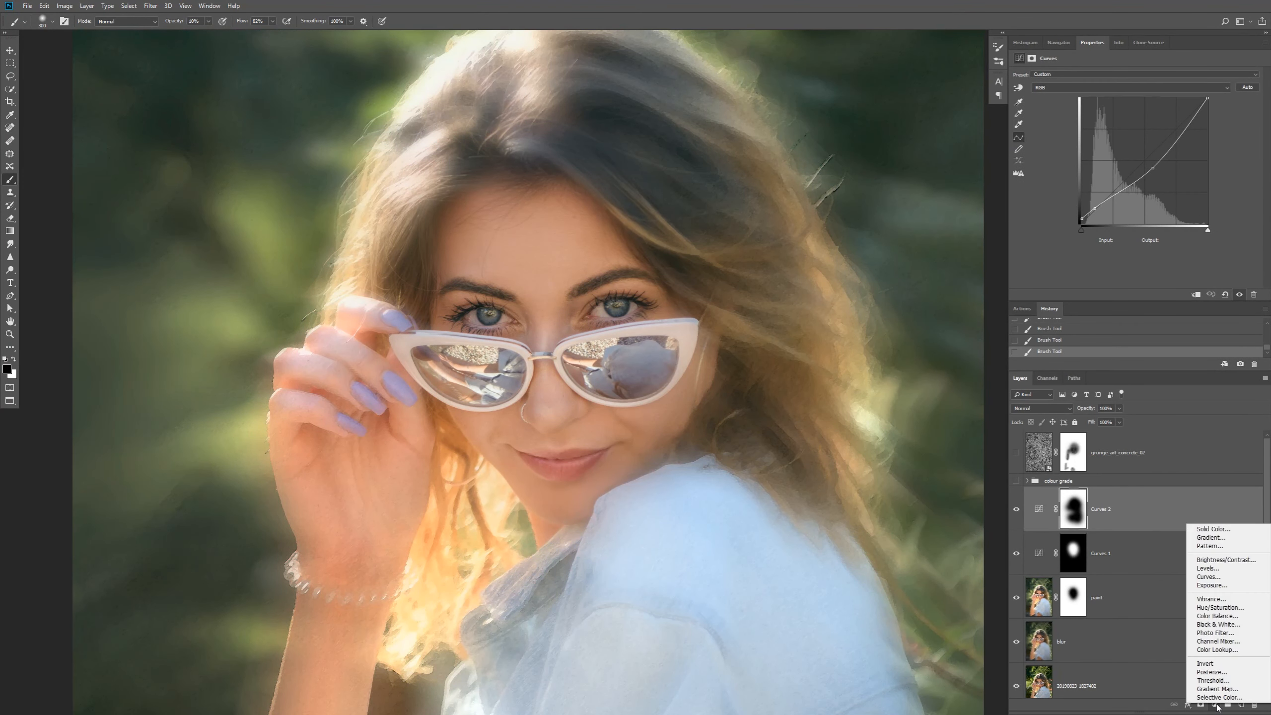
{"action": "left_click", "coordinate": [1208, 577]}
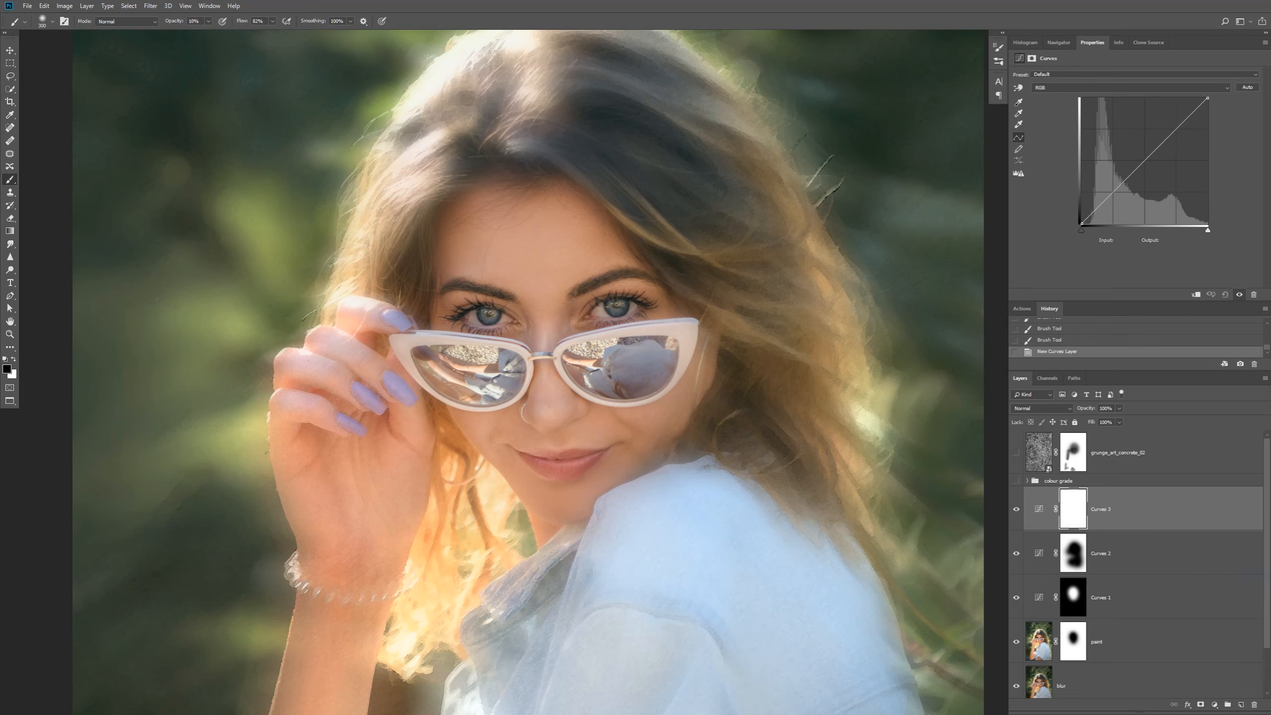
Raise the new curve's midtones to input 139, output 184, hold down its shadows, and fill the layer's mask with black
{"action": "left_click_drag", "start_coordinate": [1140, 166], "coordinate": [1144, 133]}
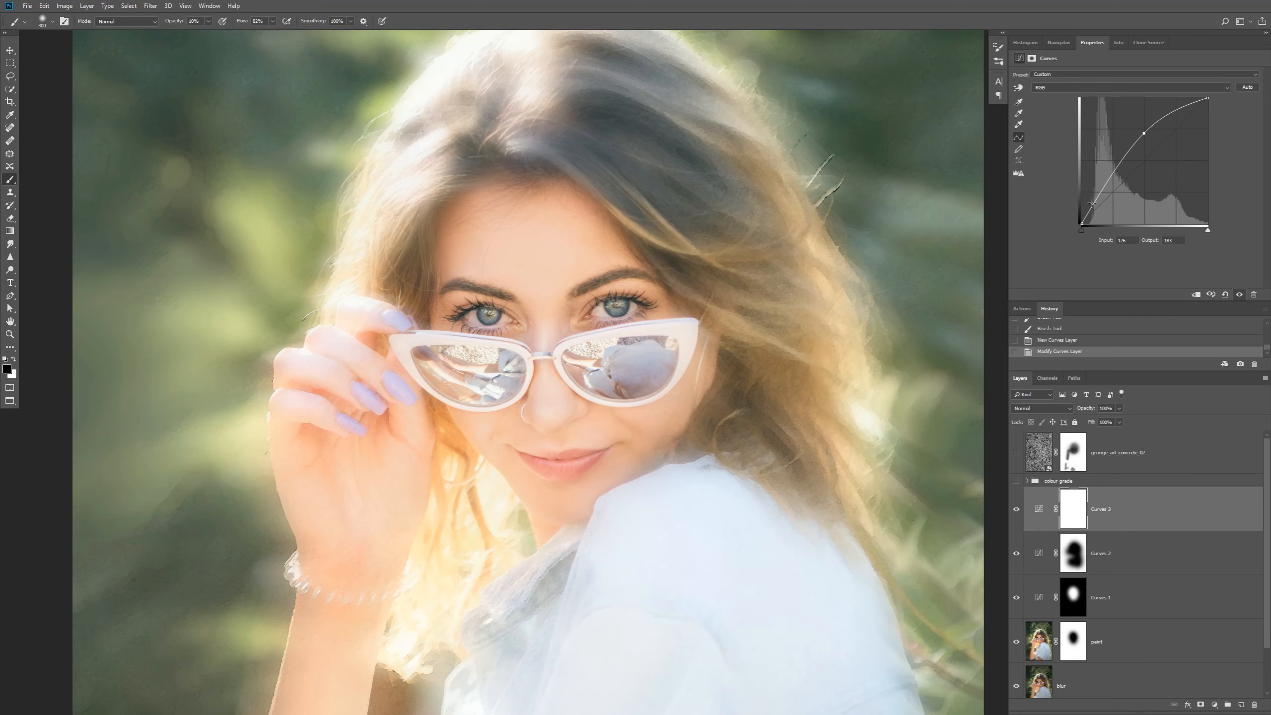
{"action": "left_click_drag", "start_coordinate": [1092, 202], "coordinate": [1095, 208]}
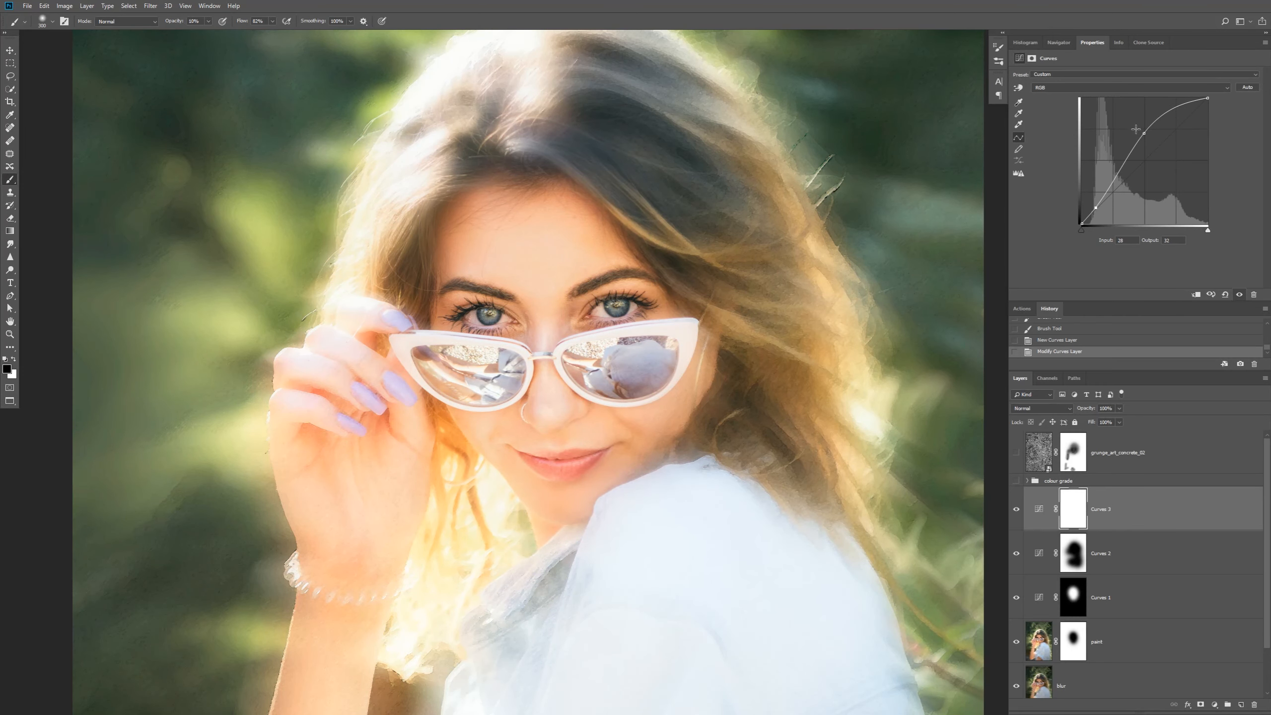
{"action": "left_click_drag", "start_coordinate": [1146, 133], "coordinate": [1151, 132]}
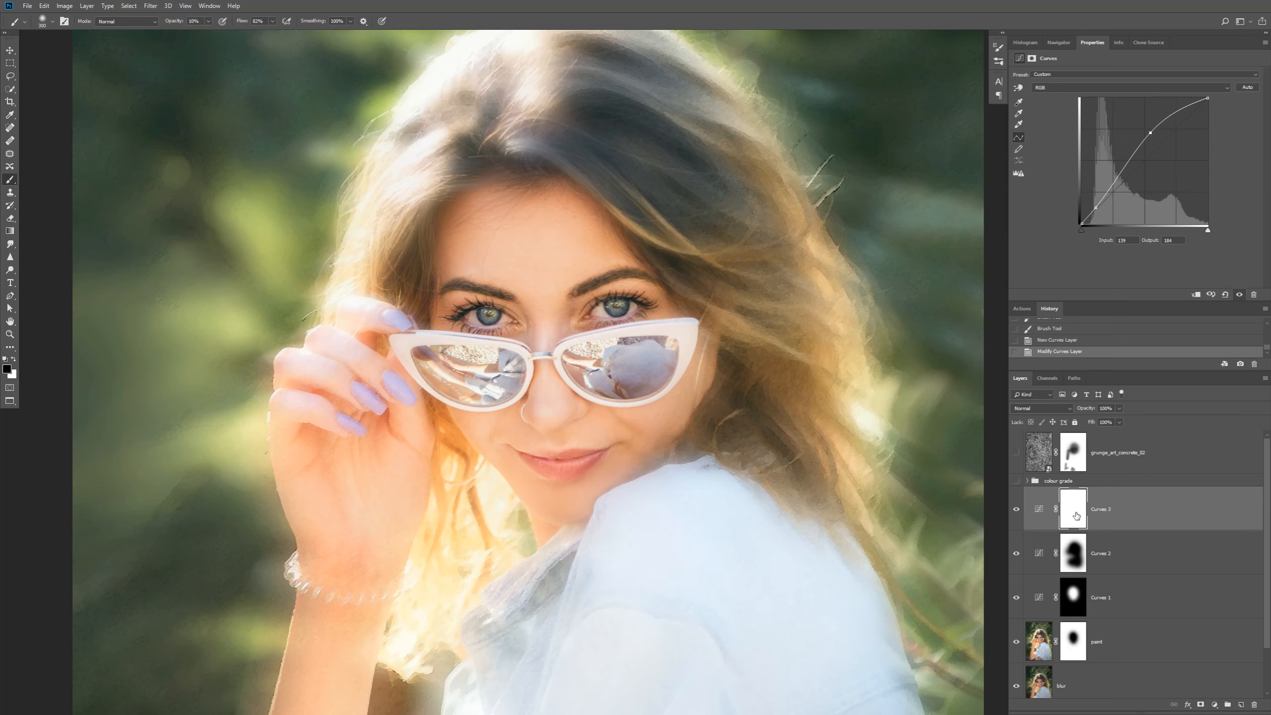
{"action": "key", "text": "alt+BackSpace"}
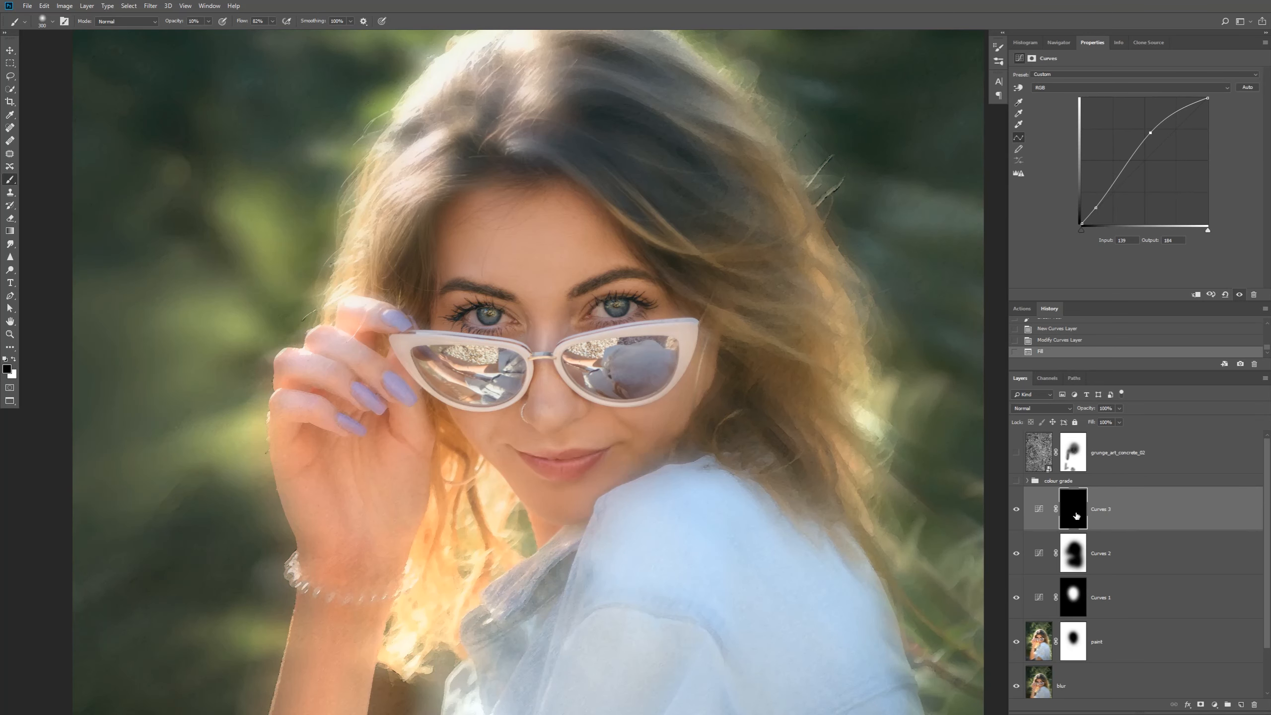
Paint white on the Curves 3 mask over both irises with a small brush at 100% opacity
{"action": "left_click", "coordinate": [611, 310], "text": "ctrl"}
{"action": "left_click", "coordinate": [612, 310], "text": "ctrl"}
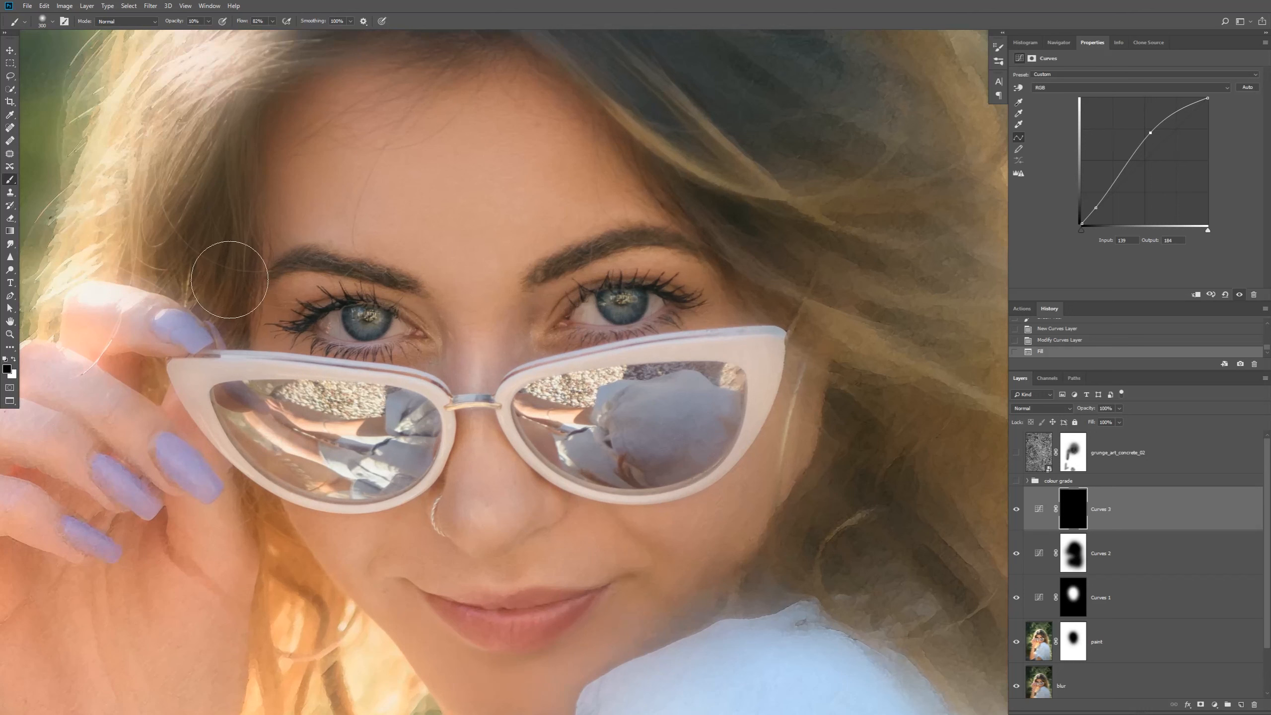
{"action": "left_click", "coordinate": [208, 21]}
{"action": "left_click_drag", "start_coordinate": [231, 33], "coordinate": [250, 33]}
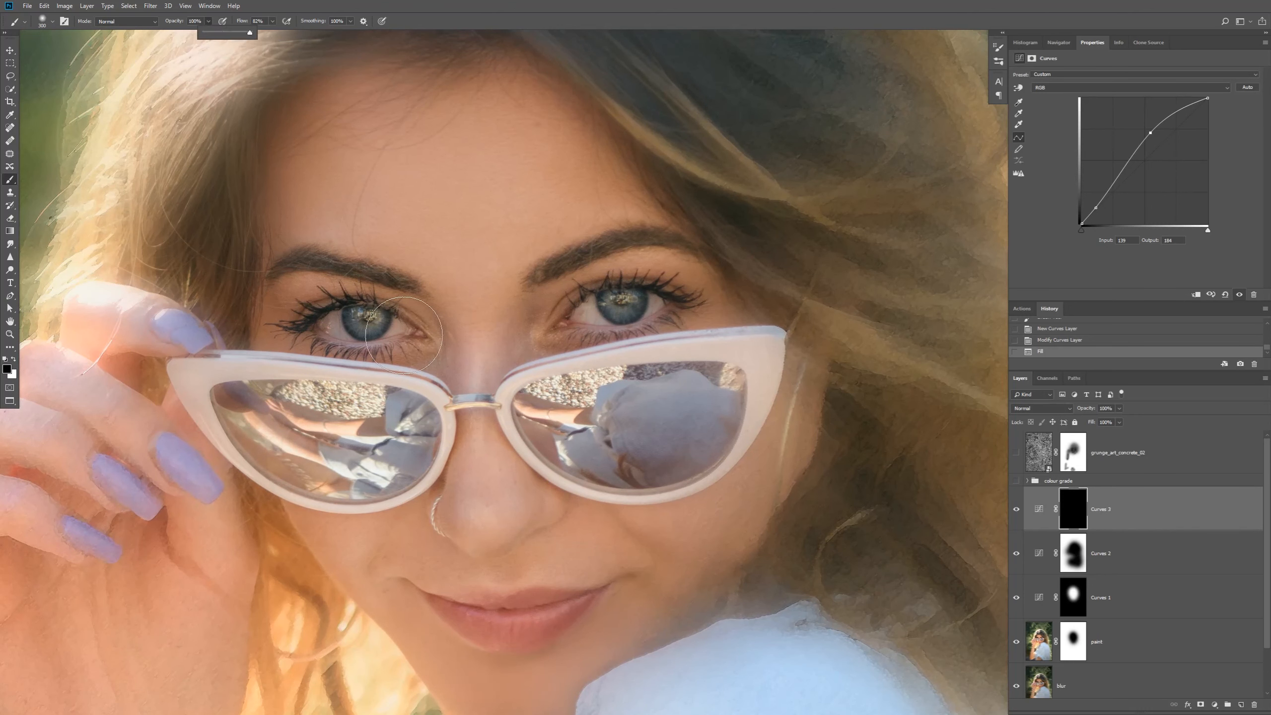
{"action": "key", "text": "x"}
{"action": "key", "text": "bracketleft"}
{"action": "key", "text": "bracketleft"}
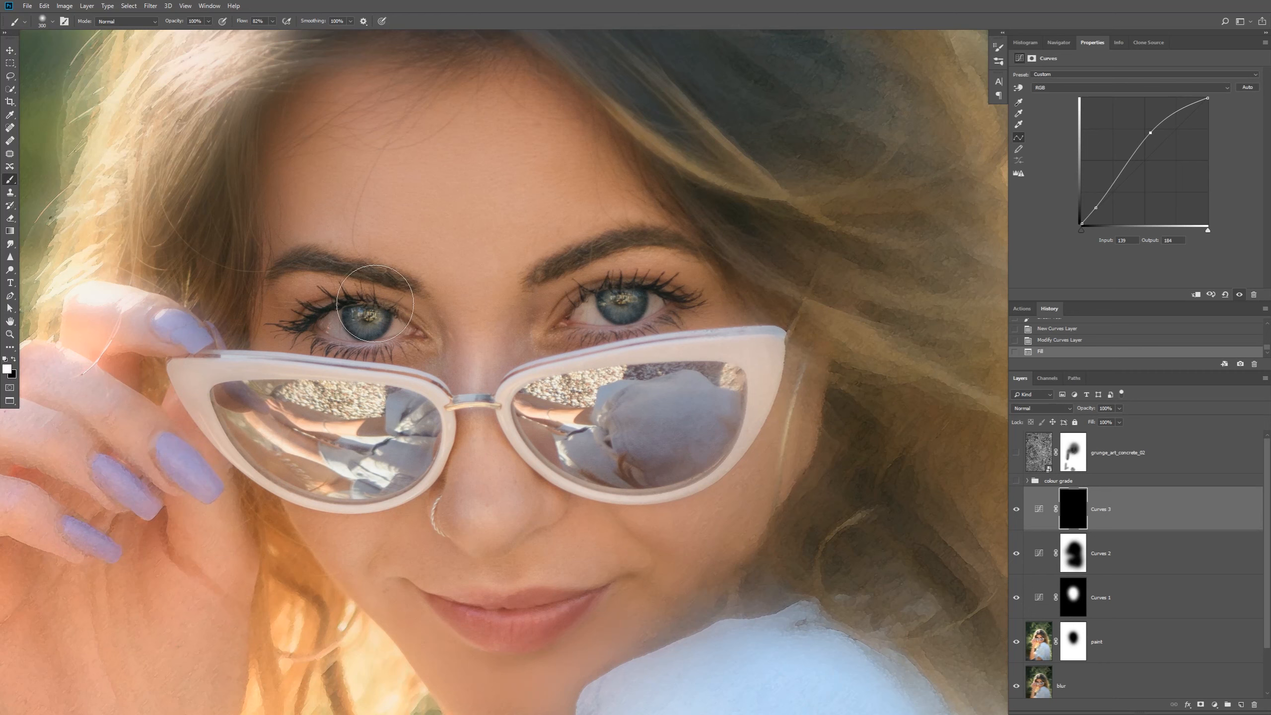
{"action": "left_click", "coordinate": [366, 320]}
{"action": "key", "text": "bracketleft"}
{"action": "key", "text": "bracketleft"}
{"action": "left_click", "coordinate": [623, 306]}
{"action": "left_click_drag", "start_coordinate": [623, 306], "coordinate": [630, 298]}
{"action": "left_click_drag", "start_coordinate": [378, 322], "coordinate": [357, 321]}
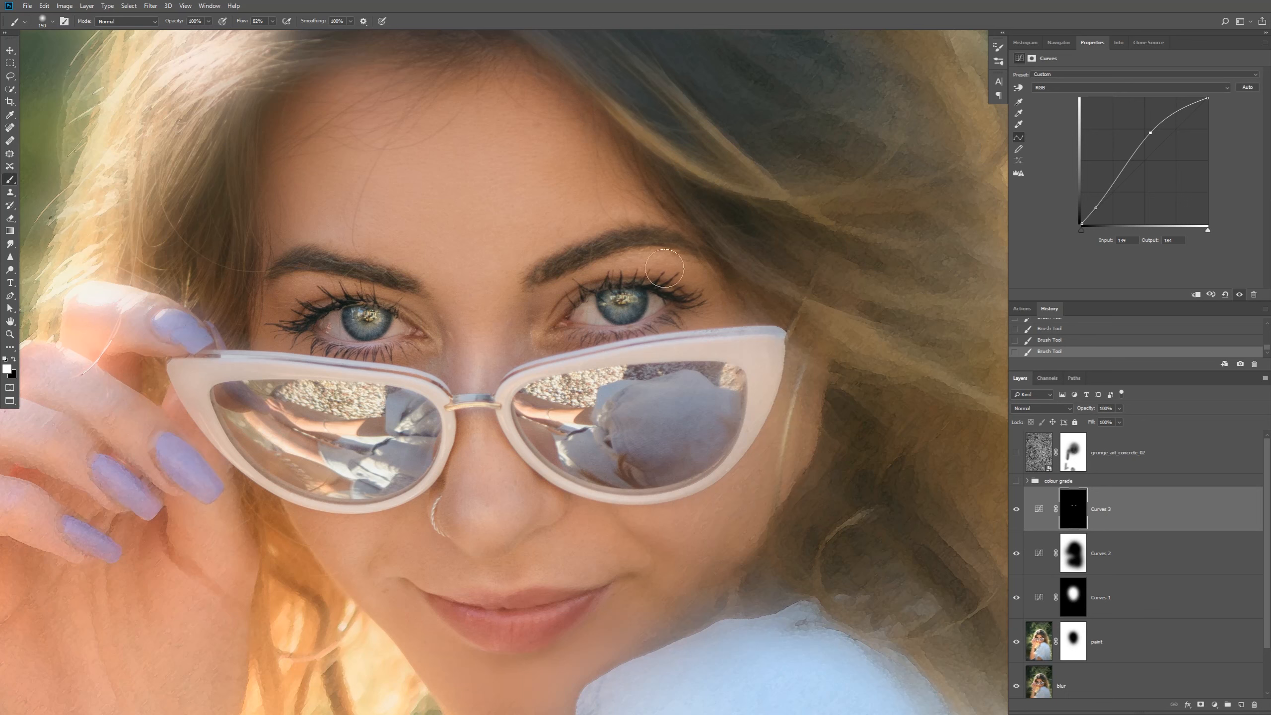
Brighten the whites of both eyes on the Curves 3 mask with the brush opacity lowered to 19%
{"action": "left_click", "coordinate": [207, 21]}
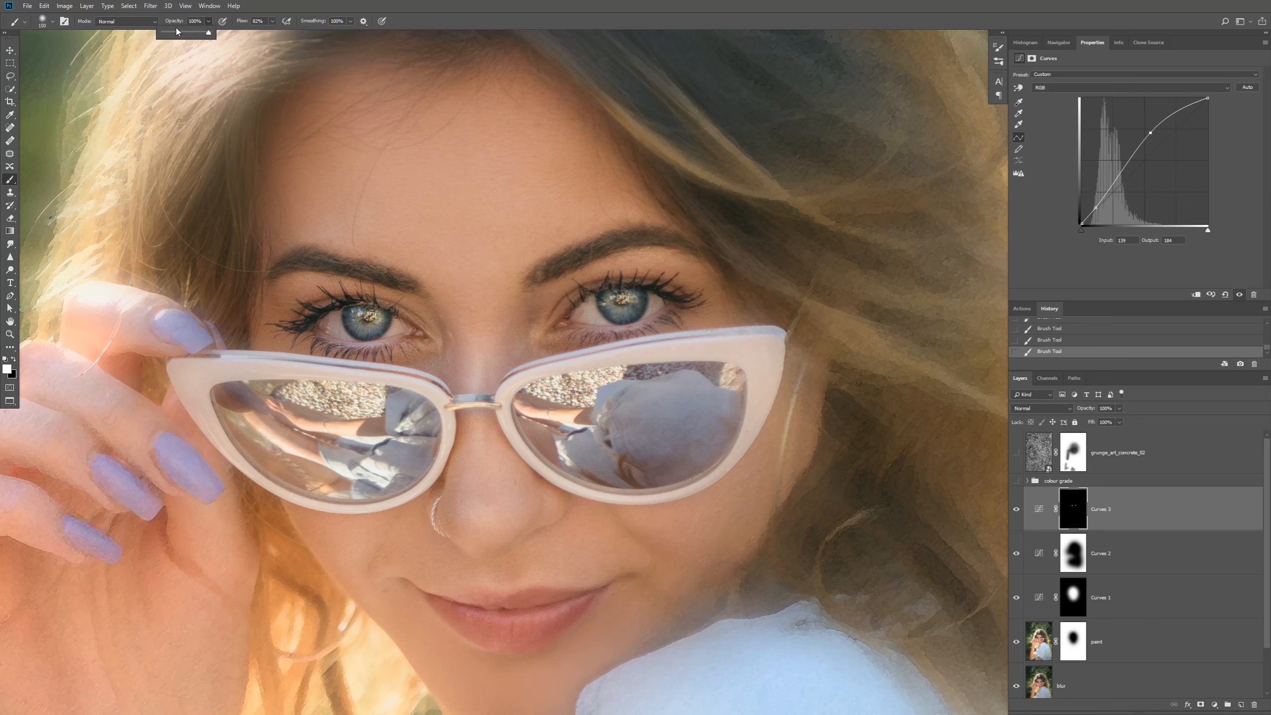
{"action": "mouse_move", "coordinate": [329, 321]}
{"action": "left_mouse_down"}
{"action": "mouse_move", "coordinate": [405, 317]}
{"action": "mouse_move", "coordinate": [331, 320]}
{"action": "left_mouse_up"}
{"action": "left_click_drag", "start_coordinate": [584, 307], "coordinate": [605, 307]}
Compare the eyes with and without the Curves 3 brightening, both close up and in the wider portrait
{"action": "left_click", "coordinate": [1016, 510]}
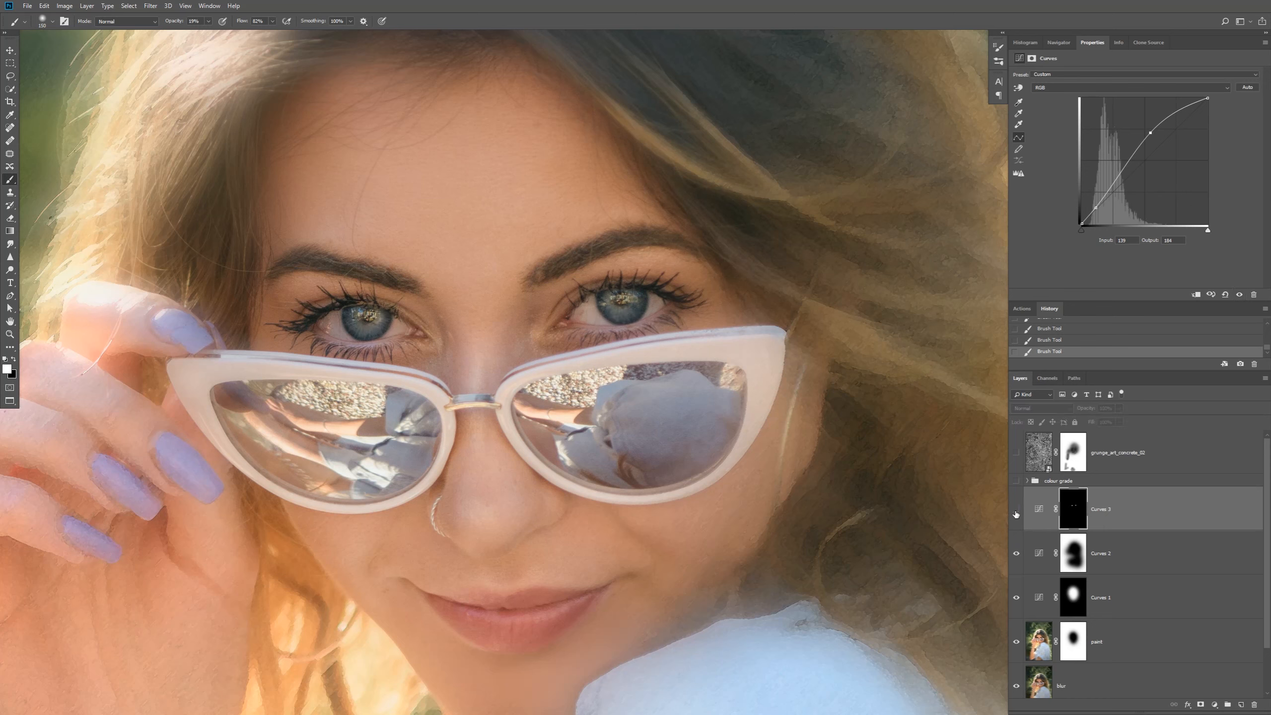
{"action": "left_click", "coordinate": [1016, 509]}
{"action": "left_click", "coordinate": [1015, 509]}
{"action": "left_click", "coordinate": [1015, 510]}
{"action": "left_click", "coordinate": [1015, 510]}
{"action": "left_click", "coordinate": [1016, 510]}
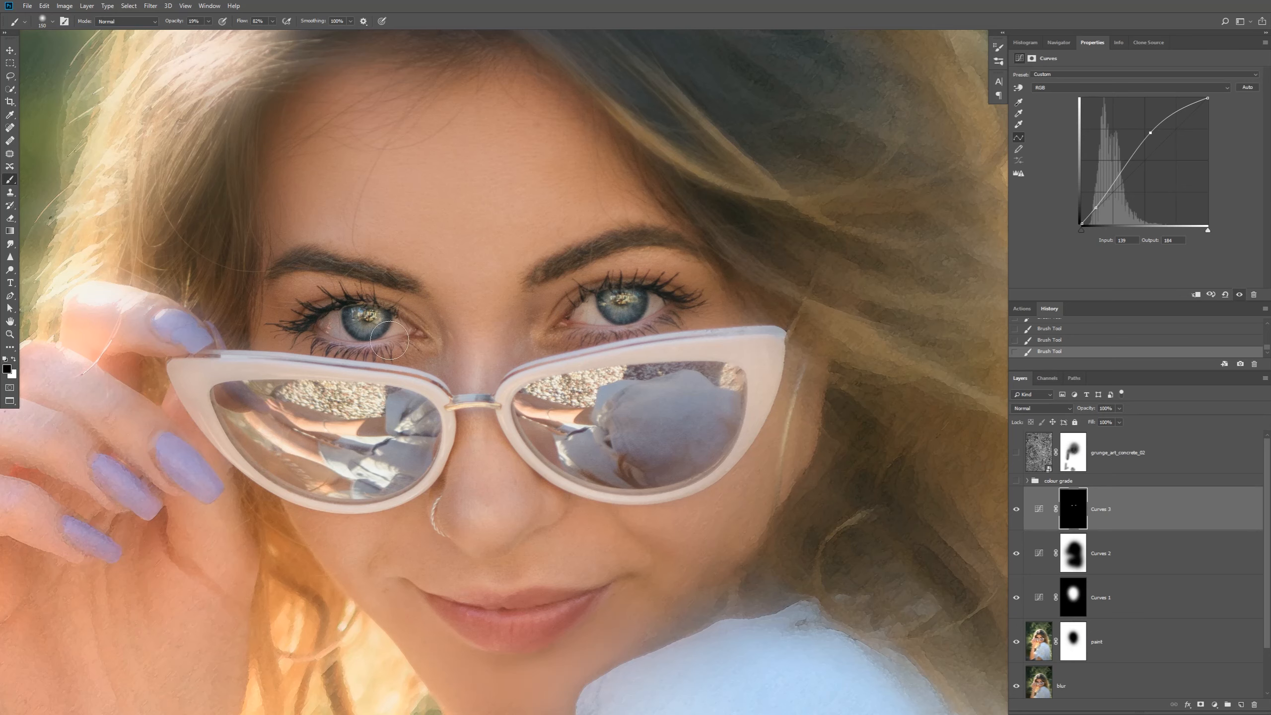
{"action": "left_click", "coordinate": [685, 354], "text": "alt"}
{"action": "left_click", "coordinate": [685, 353], "text": "alt"}
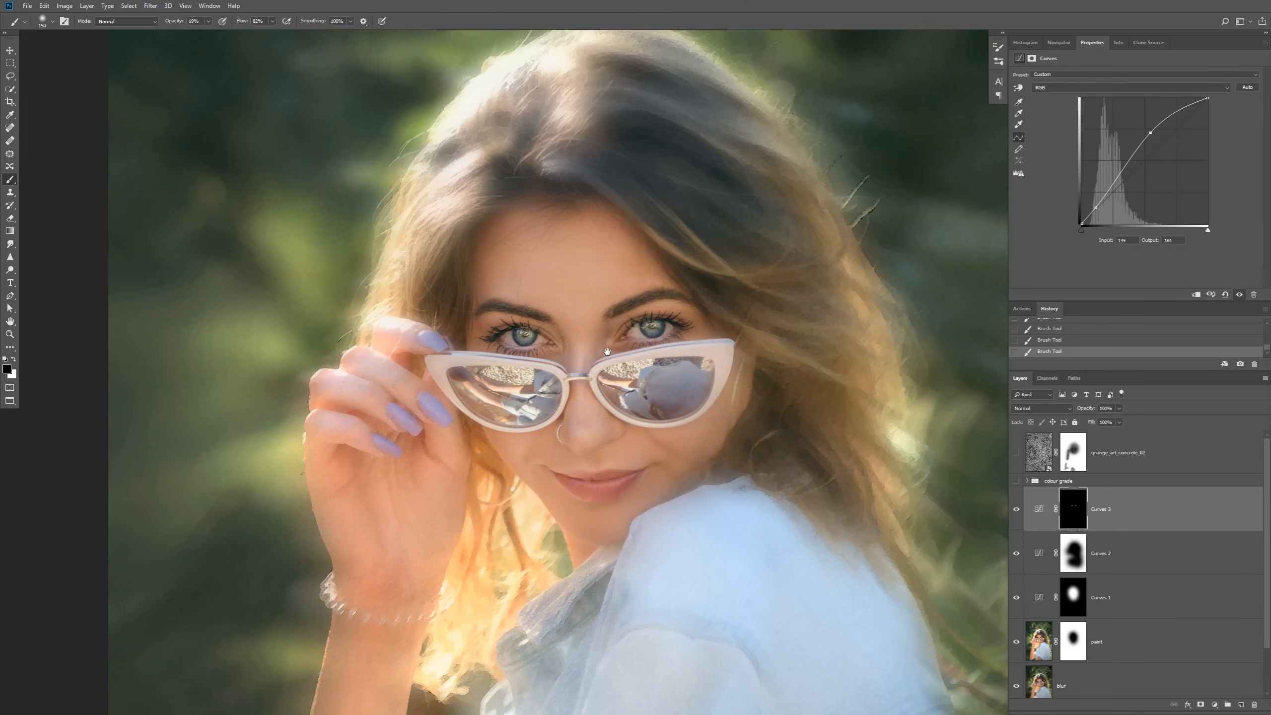
{"action": "key", "text": "ctrl+0"}
{"action": "left_click", "coordinate": [1017, 508]}
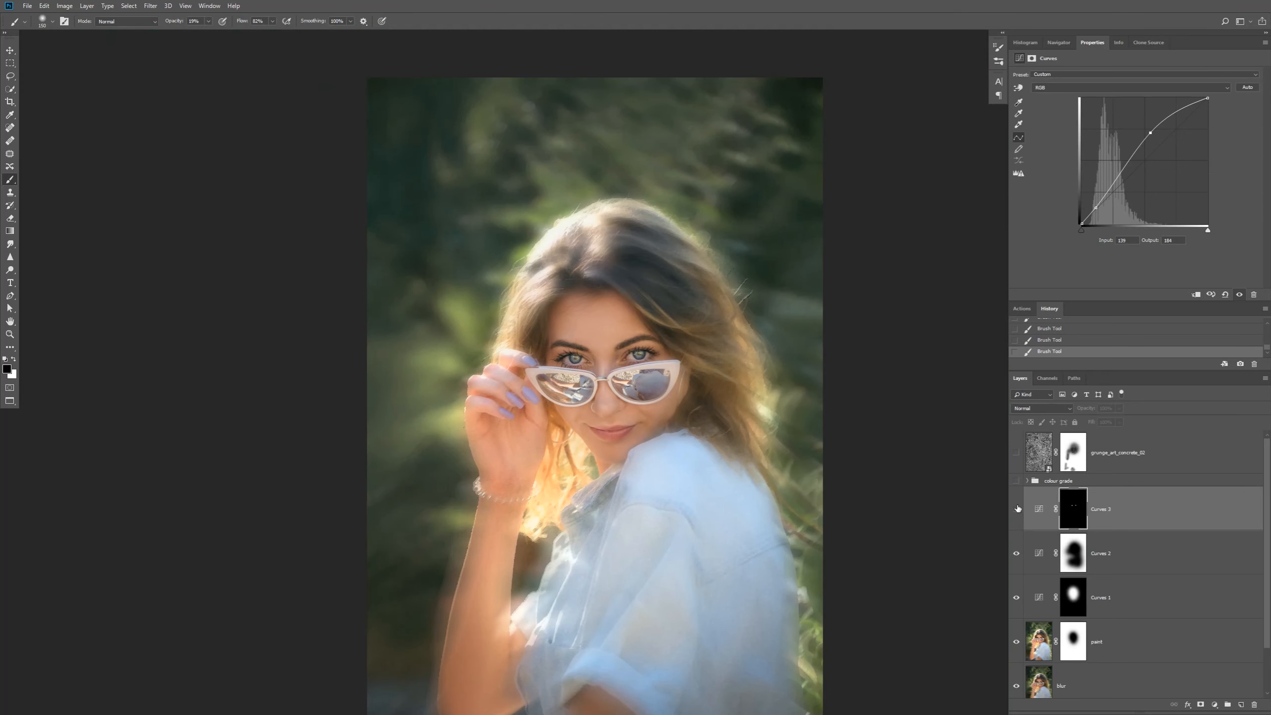
{"action": "left_click", "coordinate": [1017, 508]}
Reduce the Curves 3 layer's opacity to 63% and show the colour grade group again
{"action": "left_click_drag", "start_coordinate": [1110, 428], "coordinate": [1072, 426]}
{"action": "left_click_drag", "start_coordinate": [1102, 423], "coordinate": [1102, 423]}
{"action": "left_click", "coordinate": [1016, 482]}
{"action": "left_click", "coordinate": [1016, 481]}
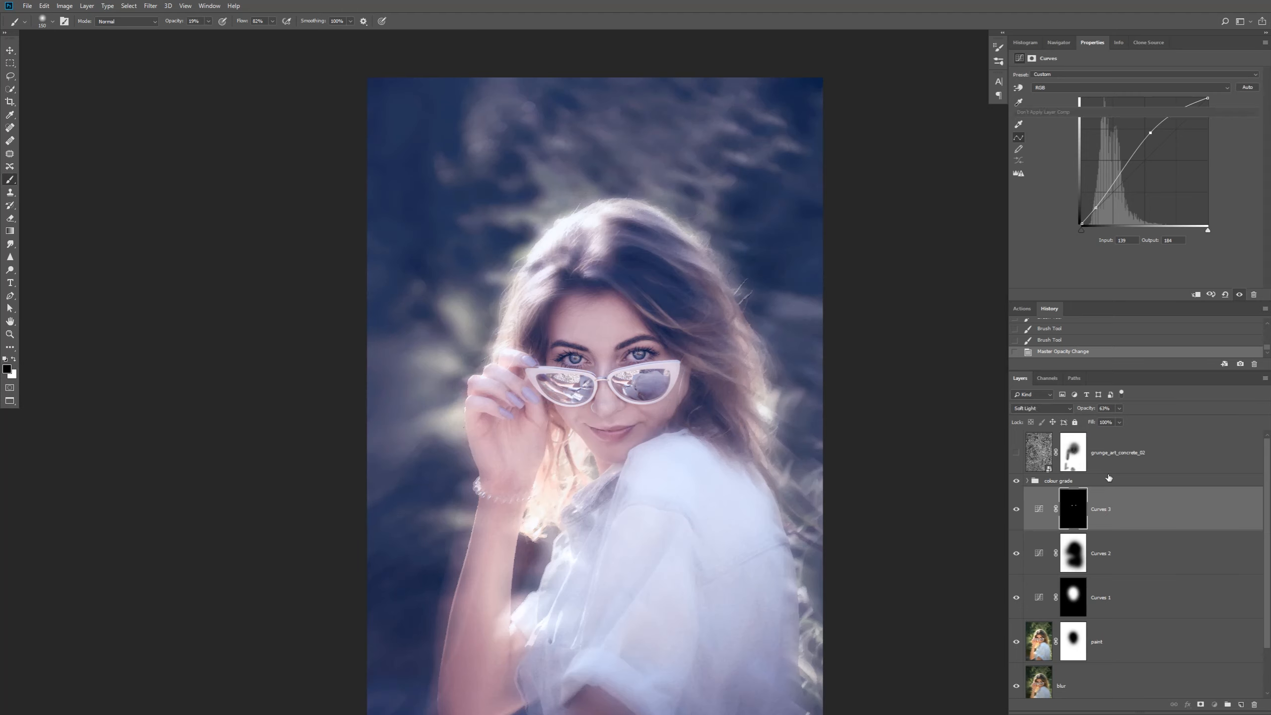
Try lower opacities on the colour grade group and return it to 100%
{"action": "left_click", "coordinate": [1109, 470]}
{"action": "left_click", "coordinate": [1122, 480]}
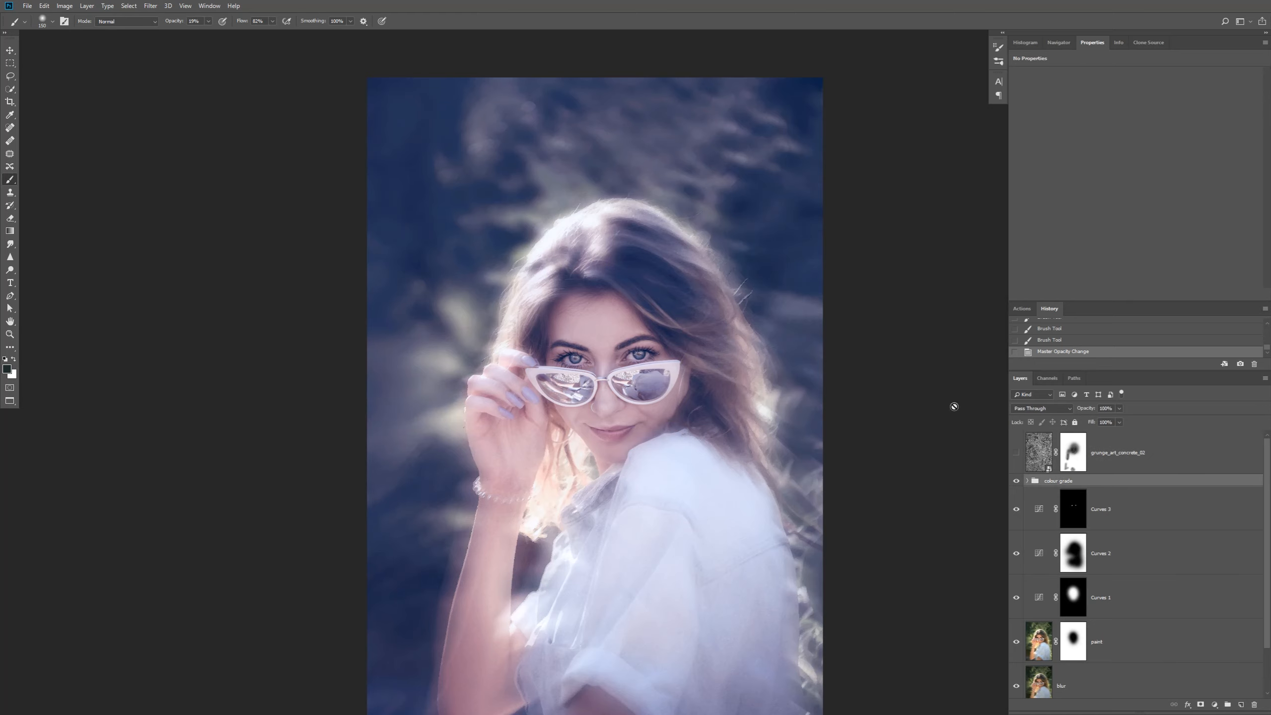
{"action": "left_click", "coordinate": [768, 442], "text": "ctrl+alt"}
{"action": "left_click_drag", "start_coordinate": [822, 448], "coordinate": [799, 394]}
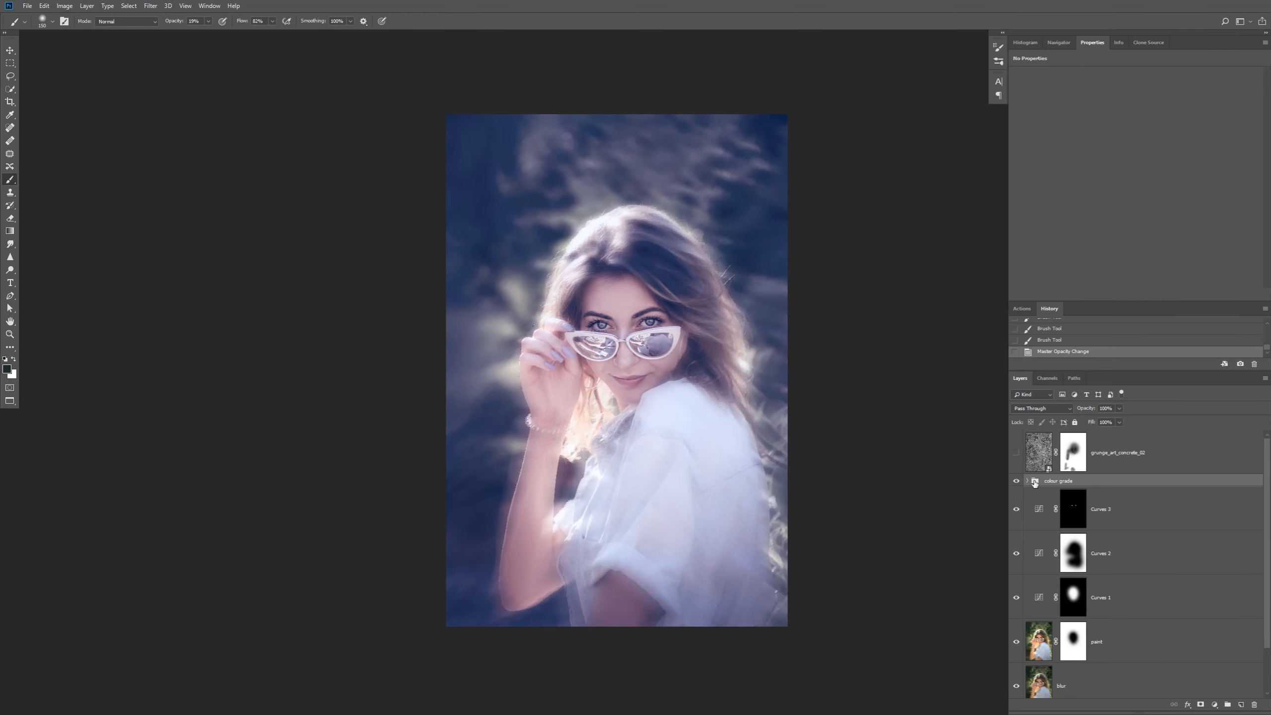
{"action": "left_click", "coordinate": [1101, 420]}
{"action": "left_click_drag", "start_coordinate": [1101, 420], "coordinate": [1066, 421]}
{"action": "left_click_drag", "start_coordinate": [1098, 427], "coordinate": [1120, 426]}
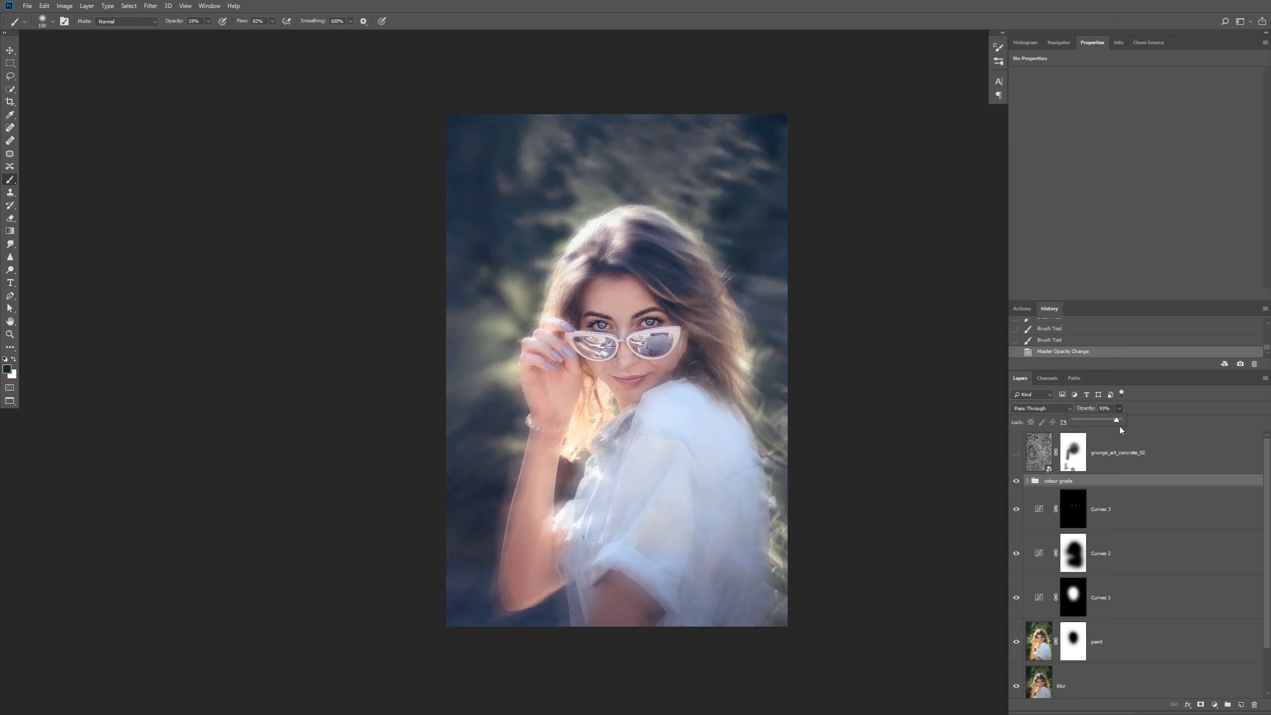
Expand the colour grade group to reach its individual adjustment layers
{"action": "left_click", "coordinate": [1028, 481]}
{"action": "scroll", "coordinate": [1177, 615], "scroll_direction": "down", "scroll_amount": 2}
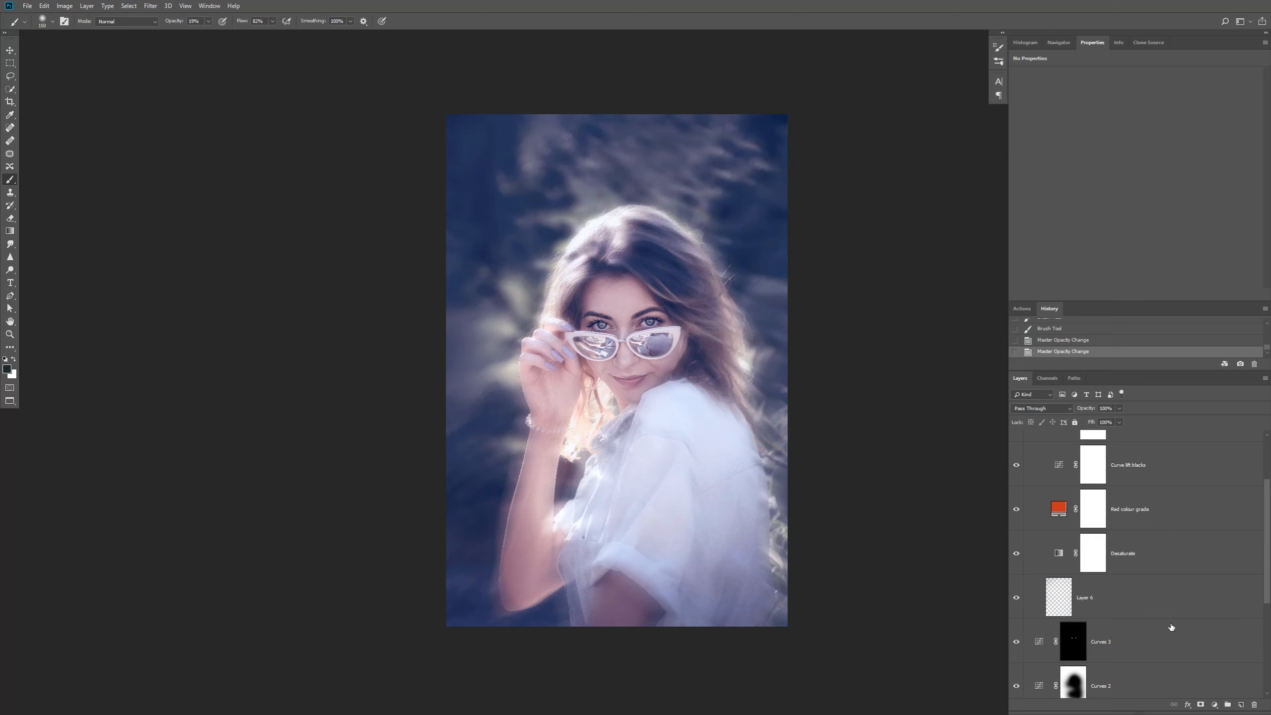